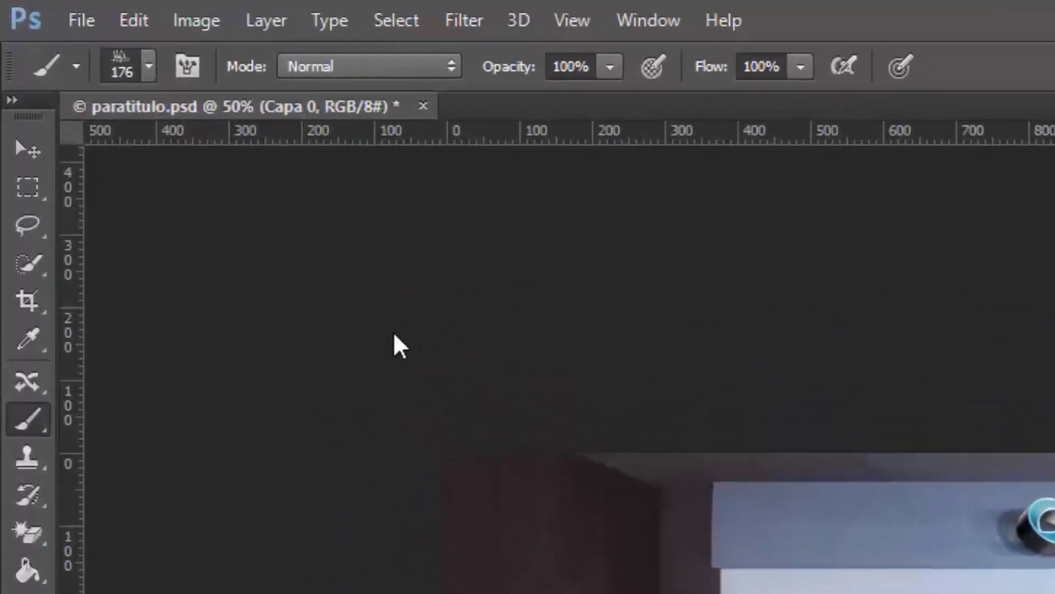
Create a new white 7 x 5 inch document at 300 resolution using the Photo preset.
click(85, 24)
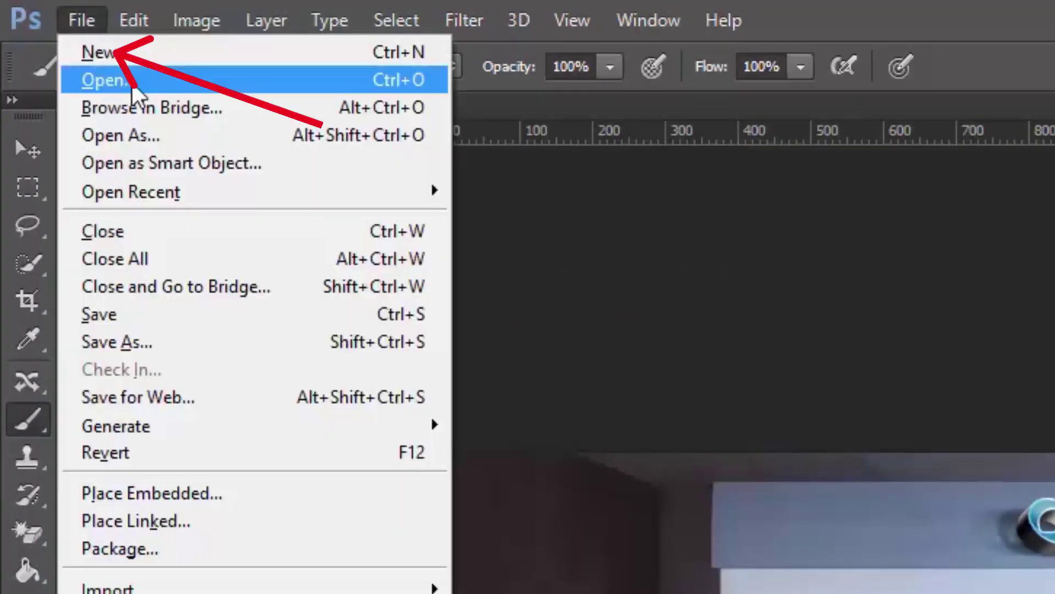
click(98, 53)
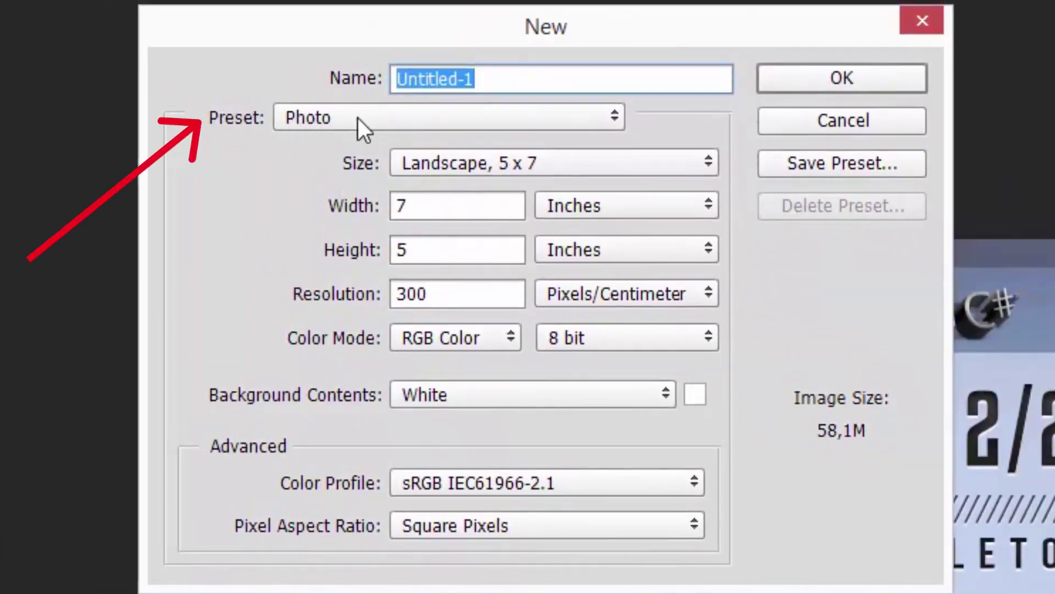
click(395, 167)
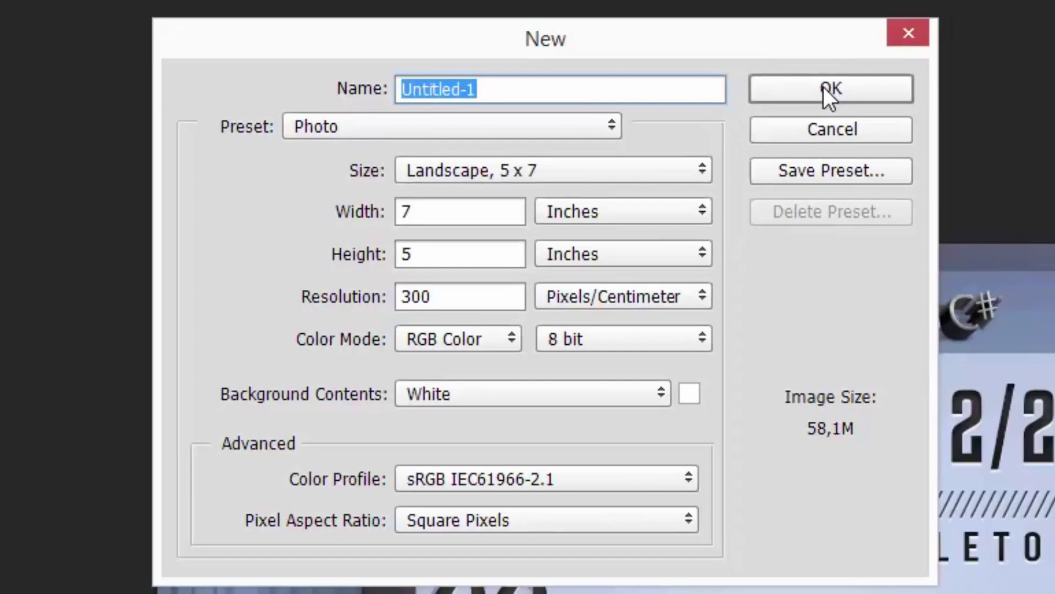
click(825, 82)
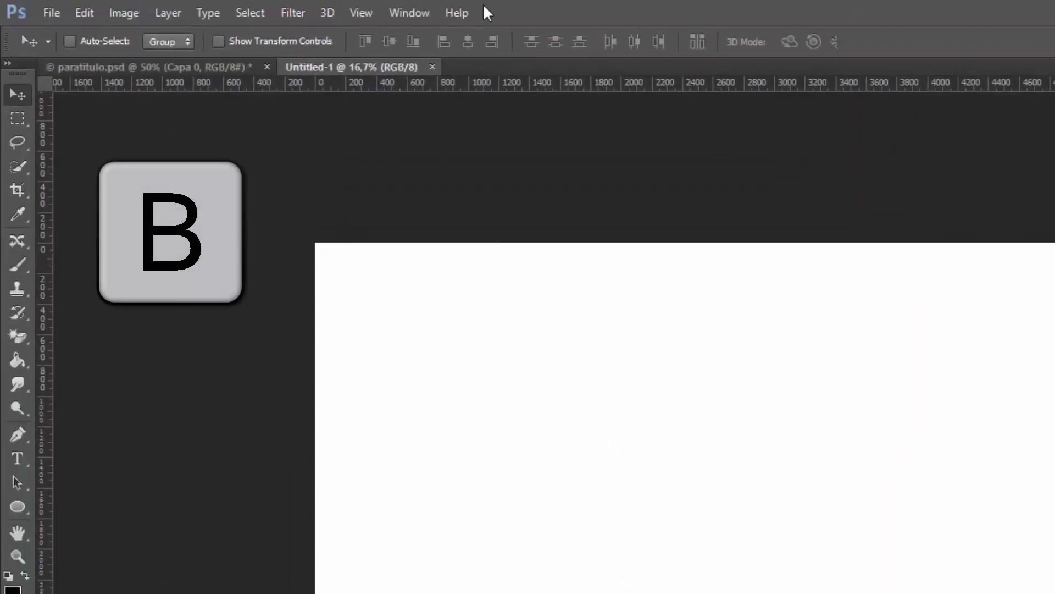
Set the brush to the hard round Circular definido tip at 100% hardness and 30 px.
key(b)
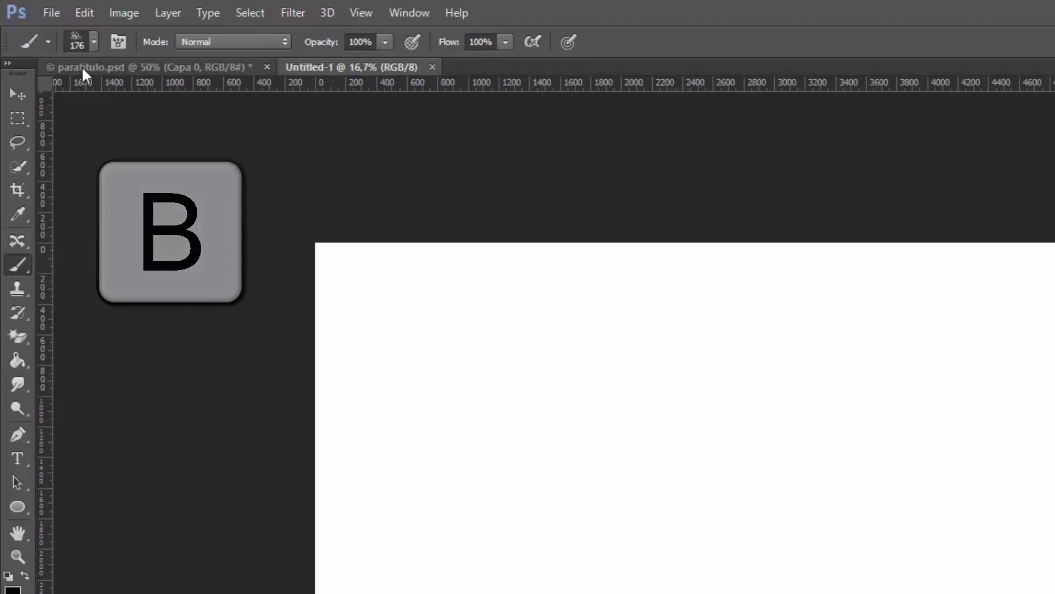
click(95, 41)
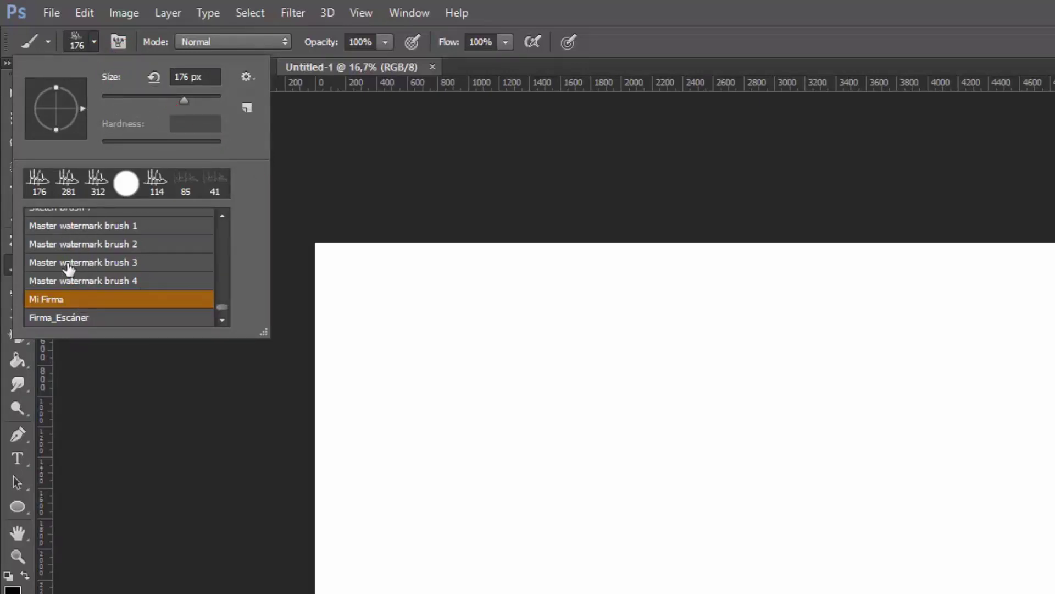
click(254, 79)
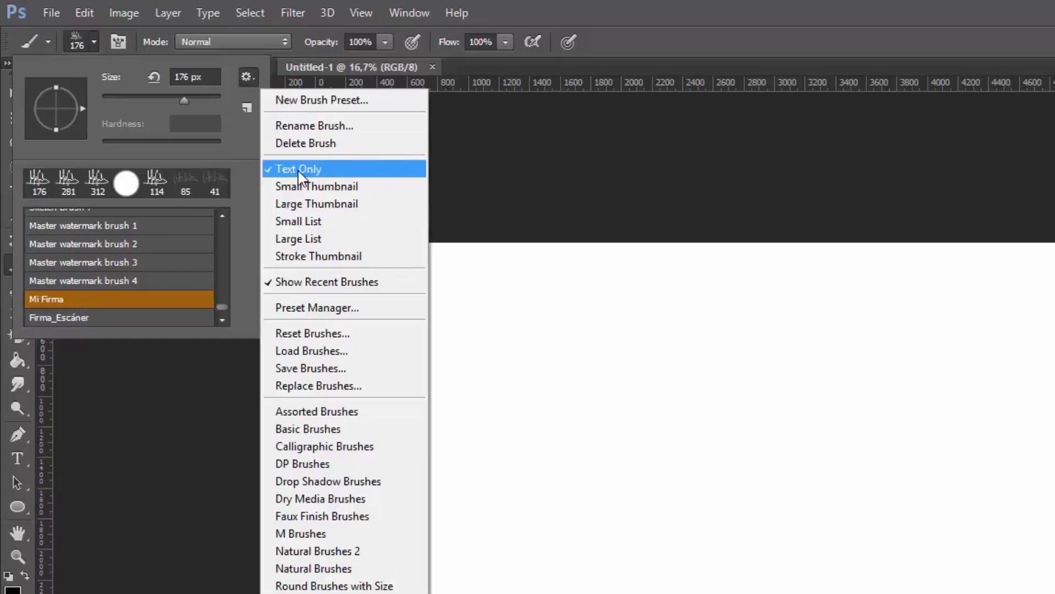
click(226, 295)
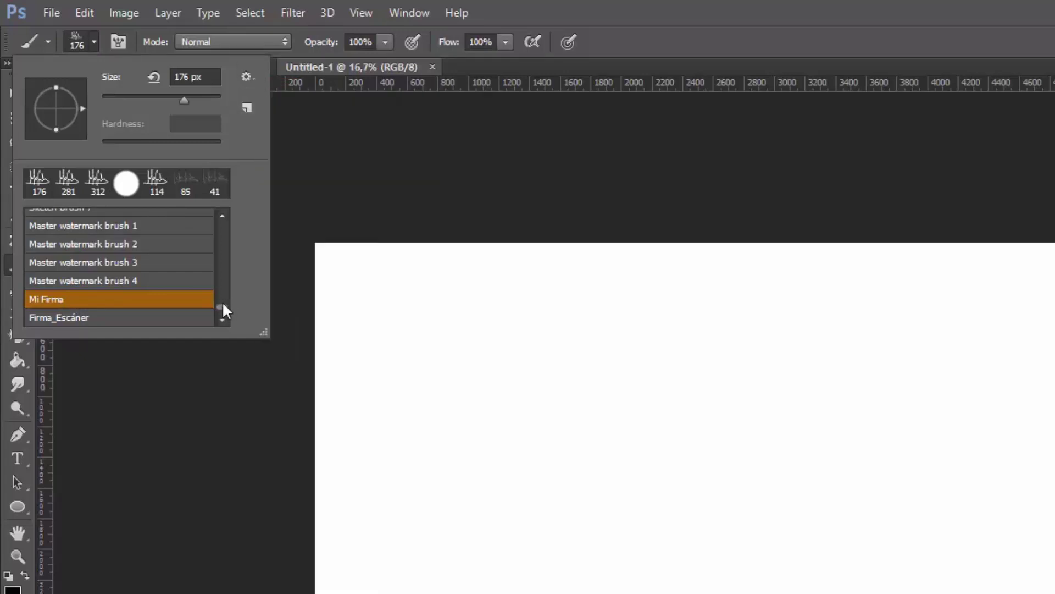
drag(222, 304, 231, 221)
click(39, 236)
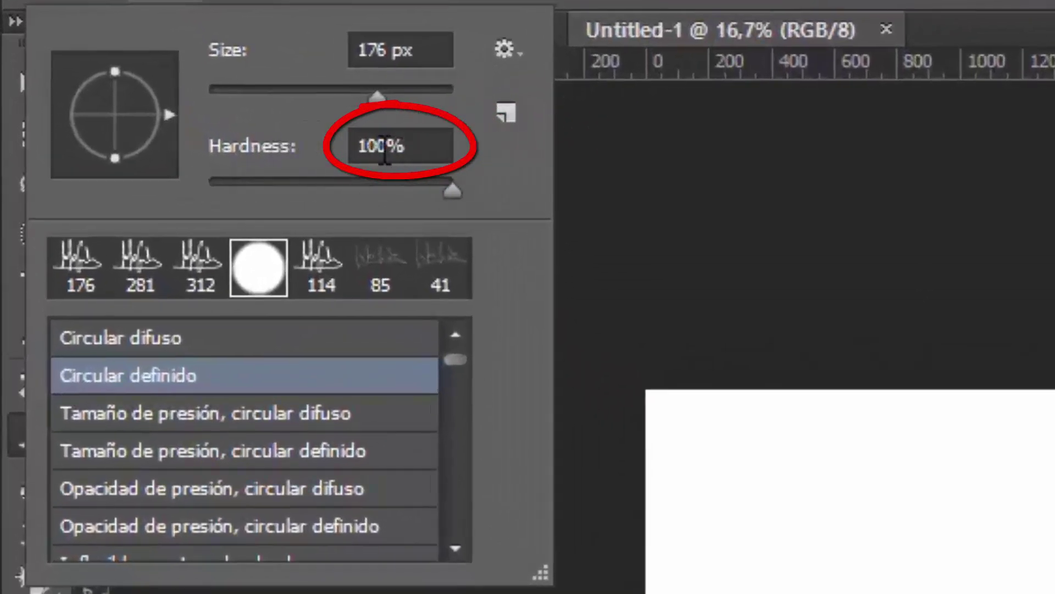
drag(380, 98, 246, 99)
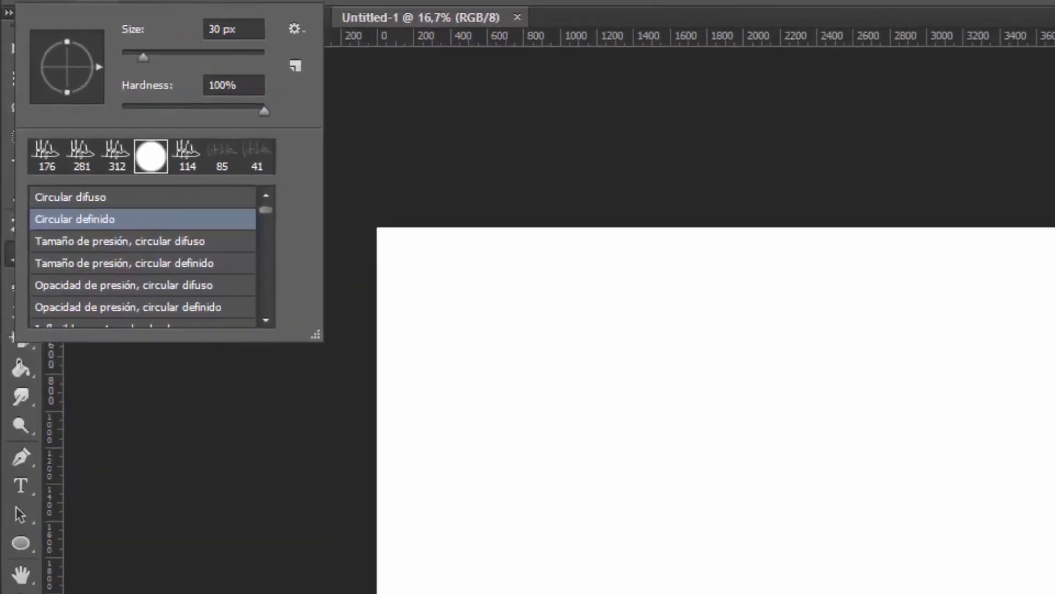
key(Return)
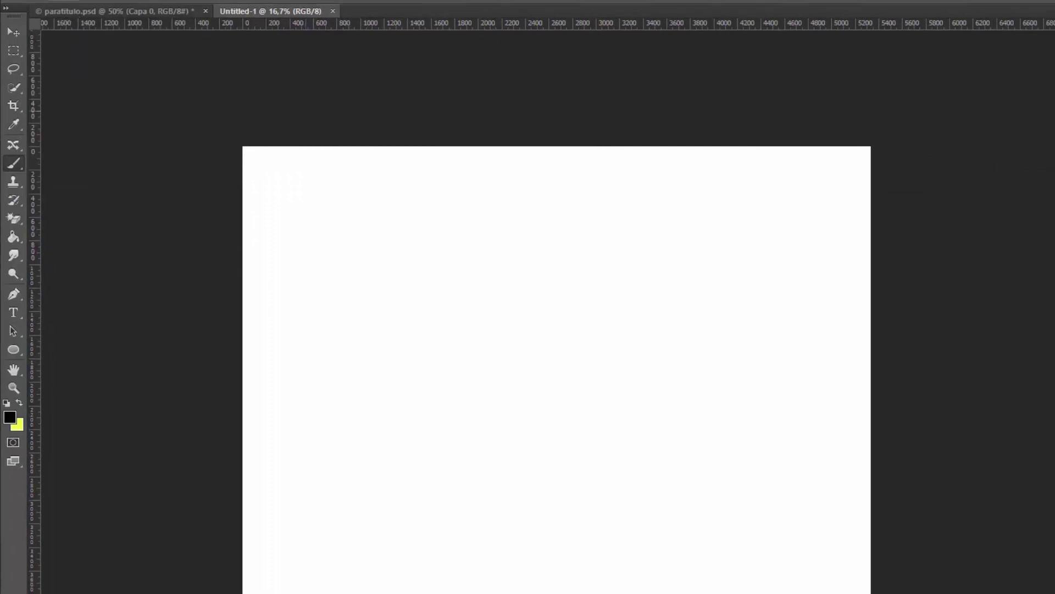
Paint the underlined signature strokes, then enclose the whole signature in a rectangular marquee.
key(ctrl+plus)
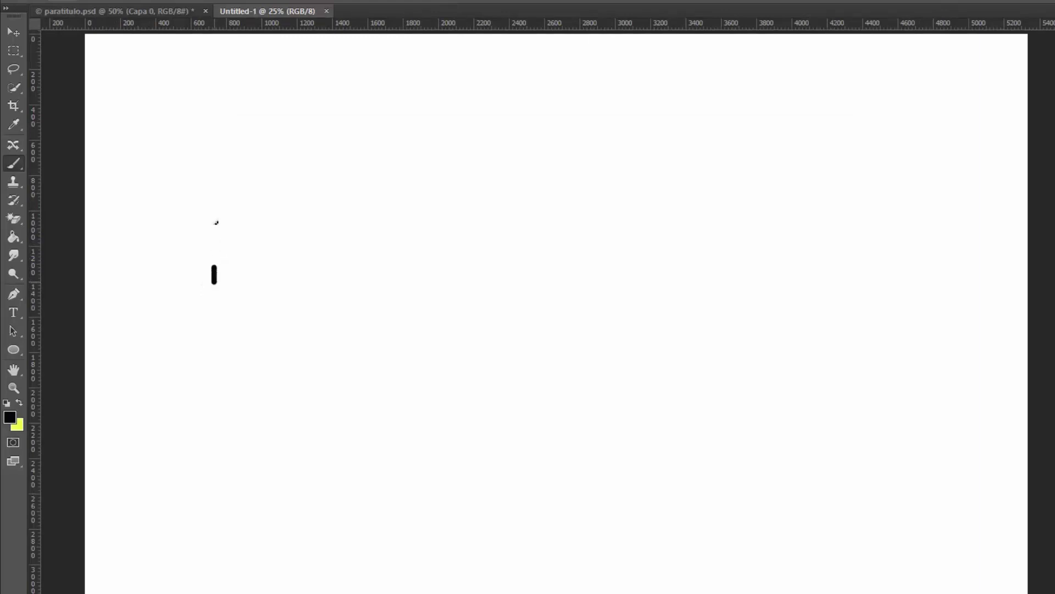
drag(216, 223, 156, 477)
mouse_move(161, 338)
mouse_down()
mouse_move(227, 384)
mouse_move(245, 134)
mouse_move(228, 457)
mouse_up()
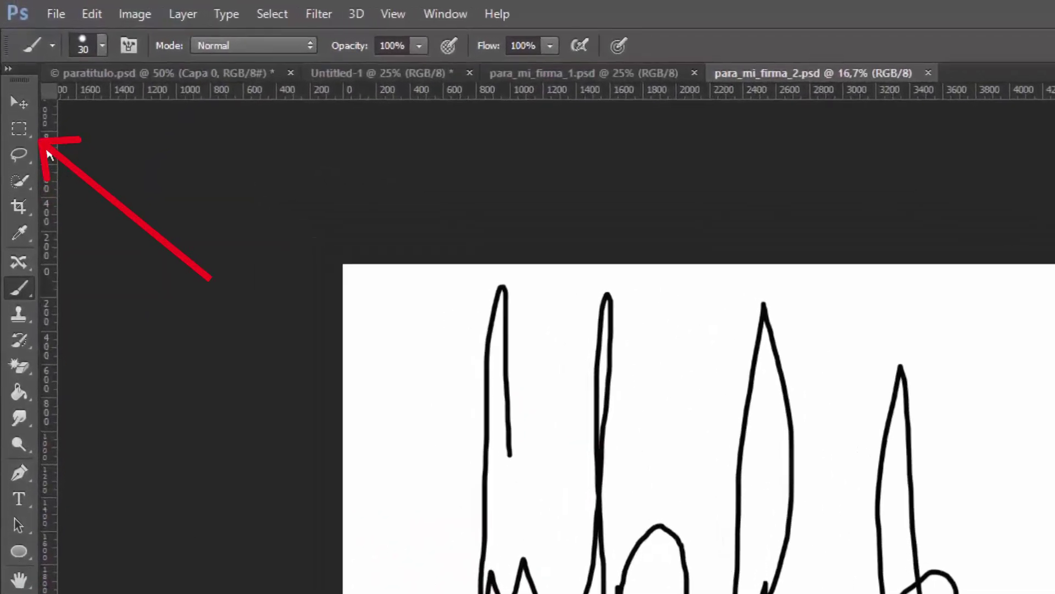
click(24, 132)
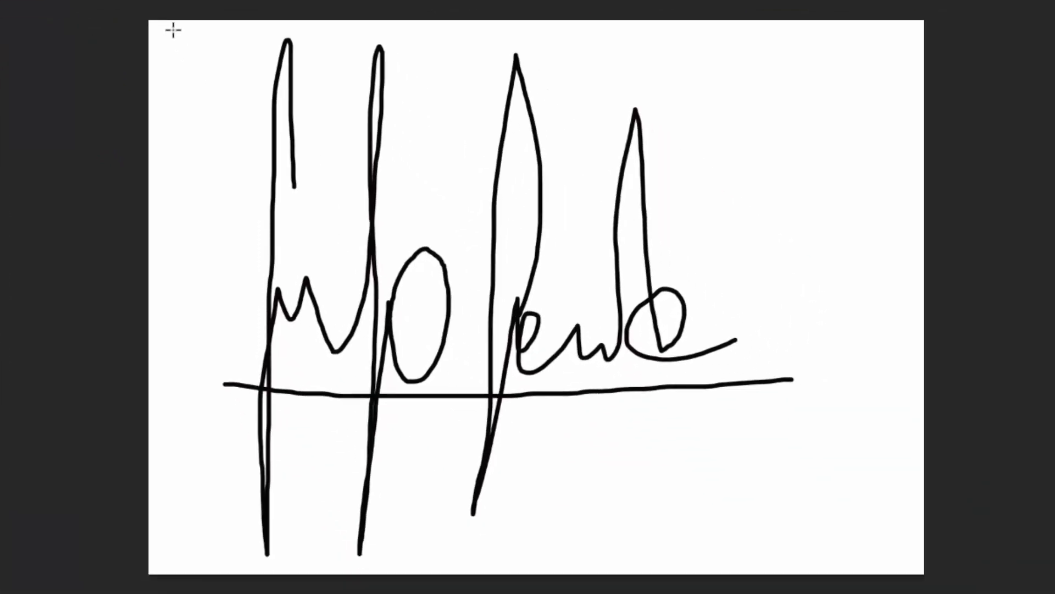
drag(171, 28, 924, 572)
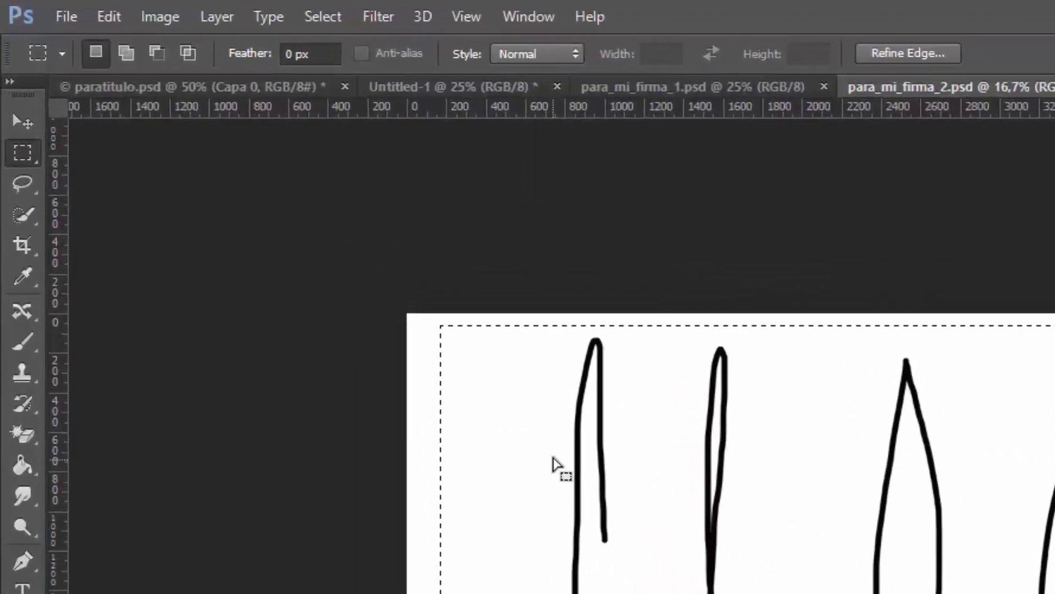
Define the selected signature as a brush preset named LaFirma.
click(147, 24)
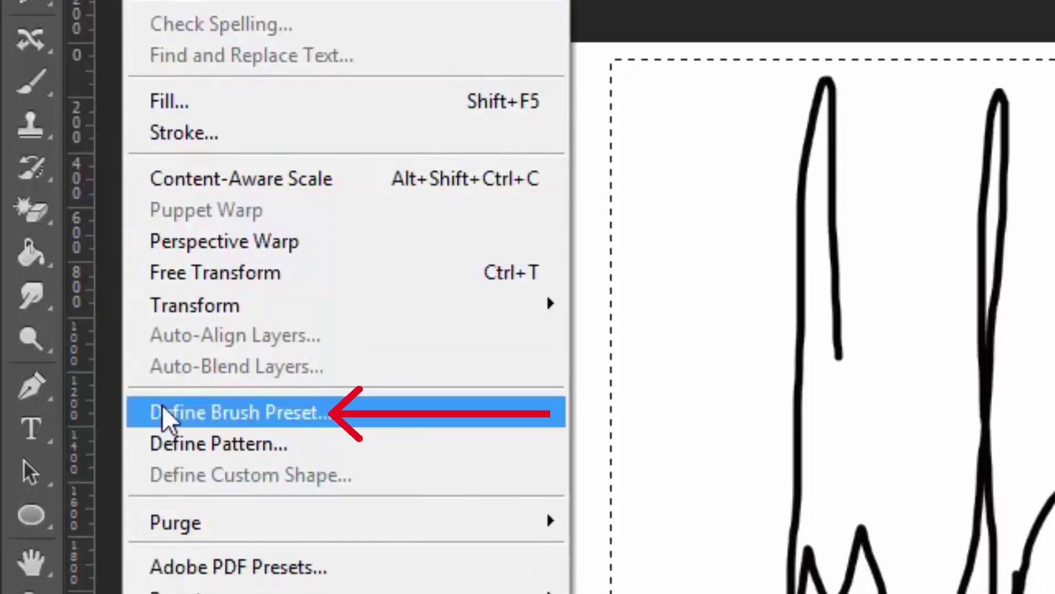
click(295, 422)
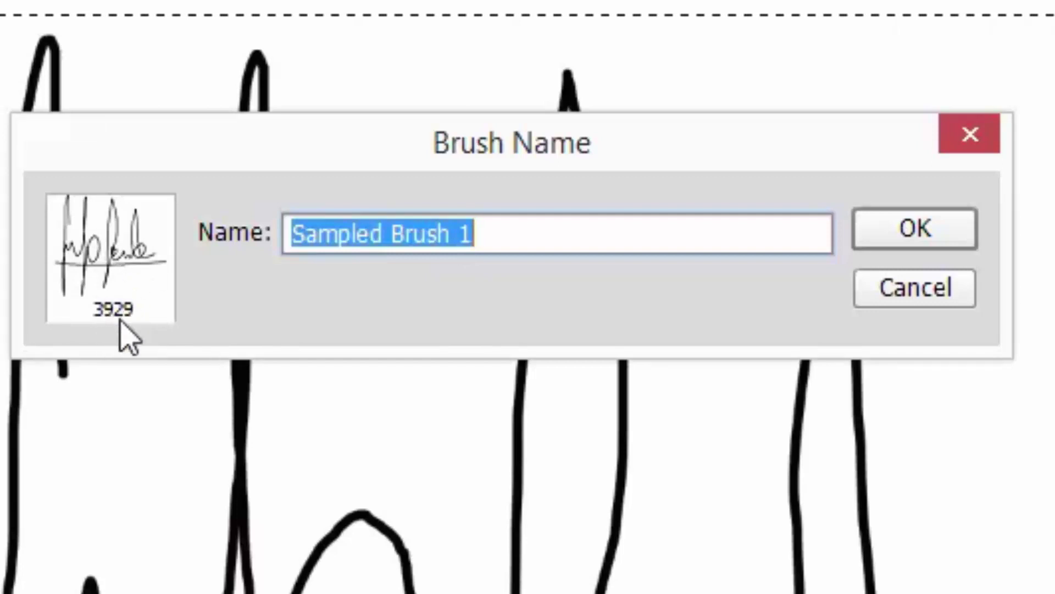
click(542, 228)
triple_click(448, 242)
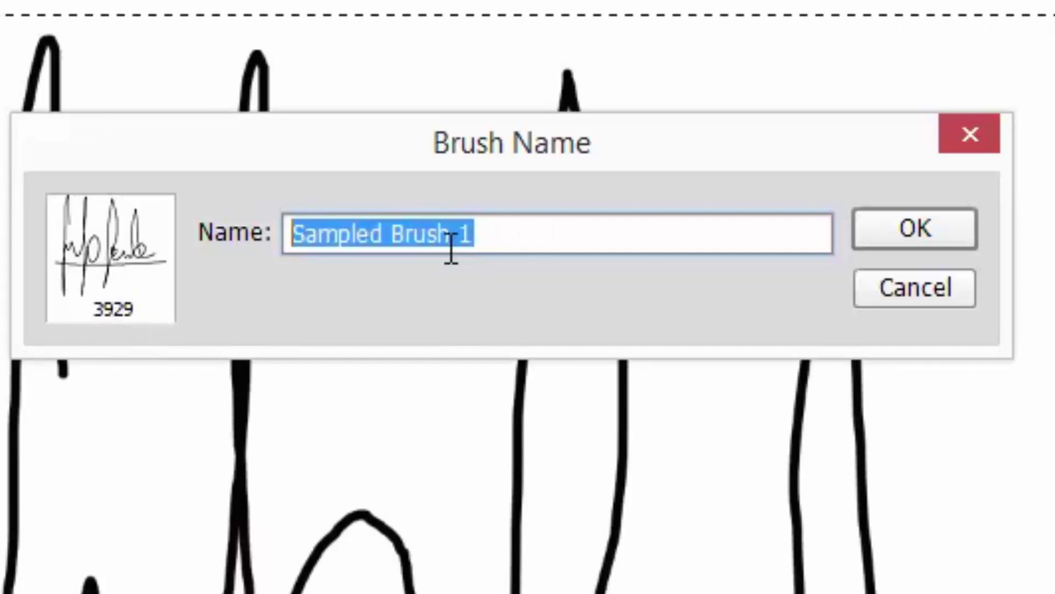
text(LaFir)
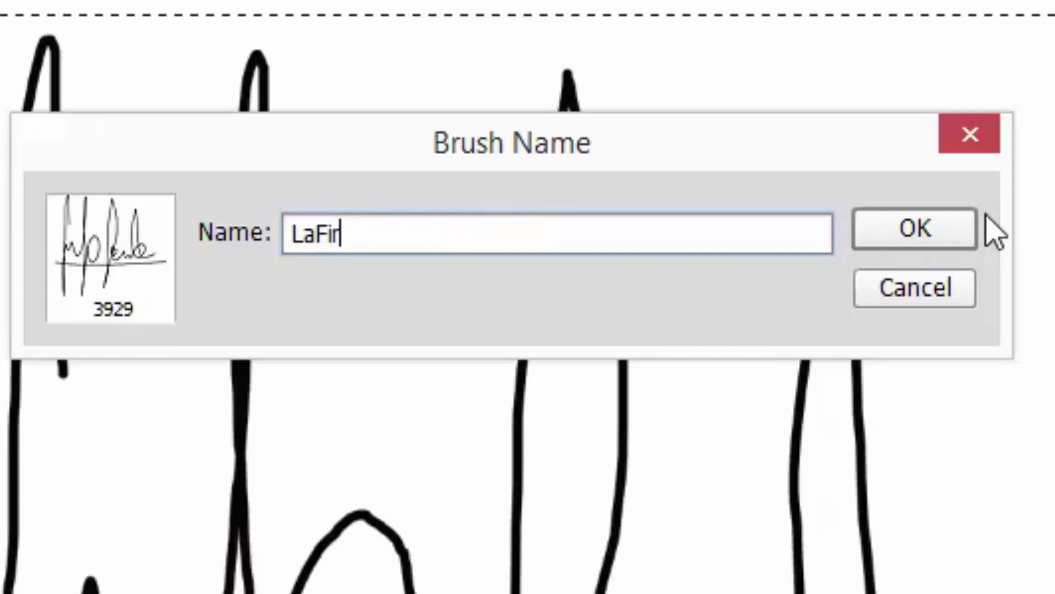
text(ma)
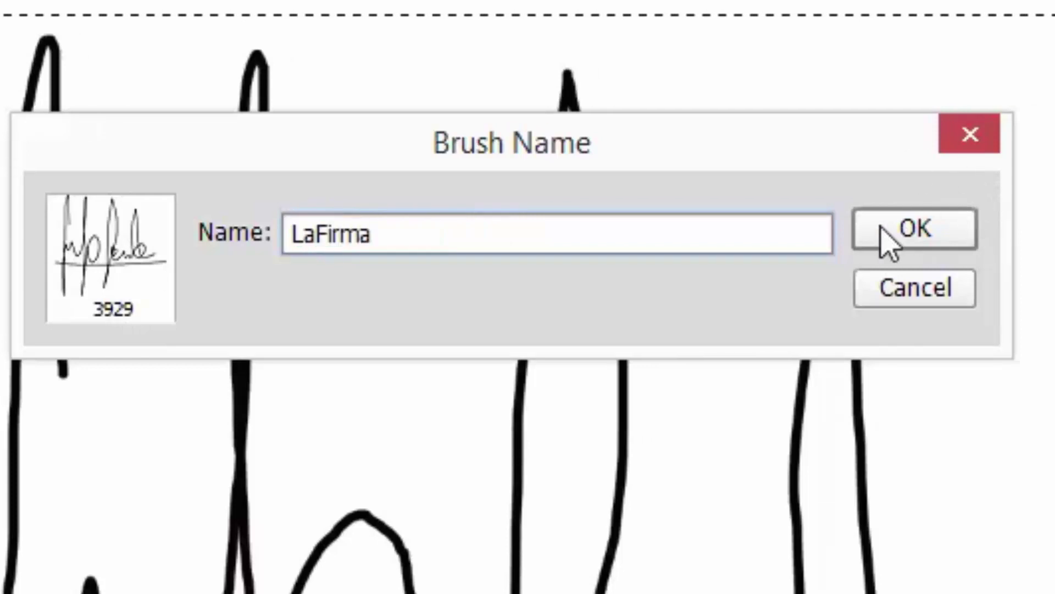
click(885, 228)
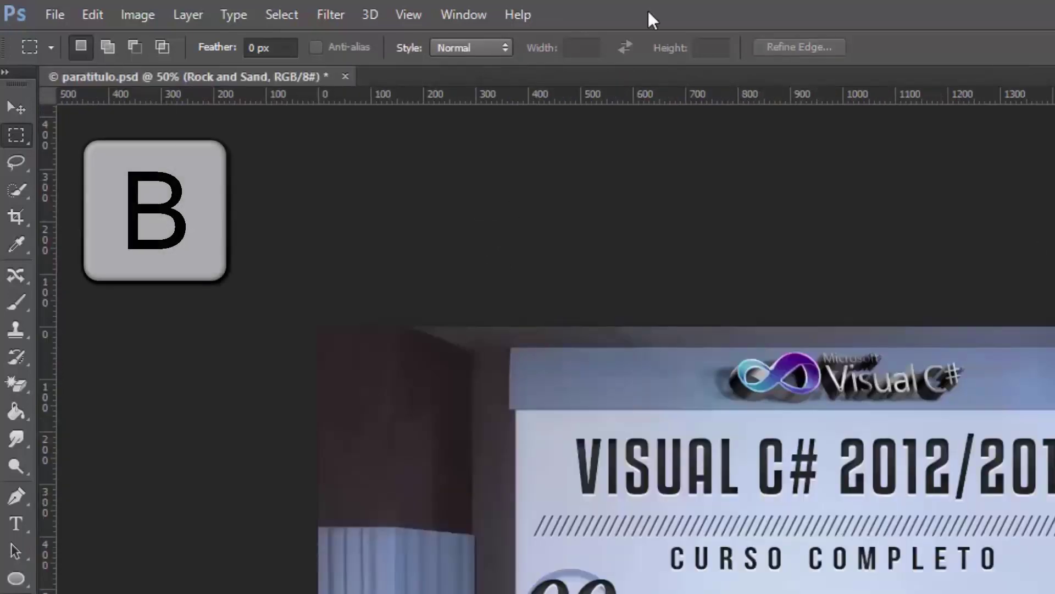
Select the LaFirma brush and set its size to 266 px.
key(b)
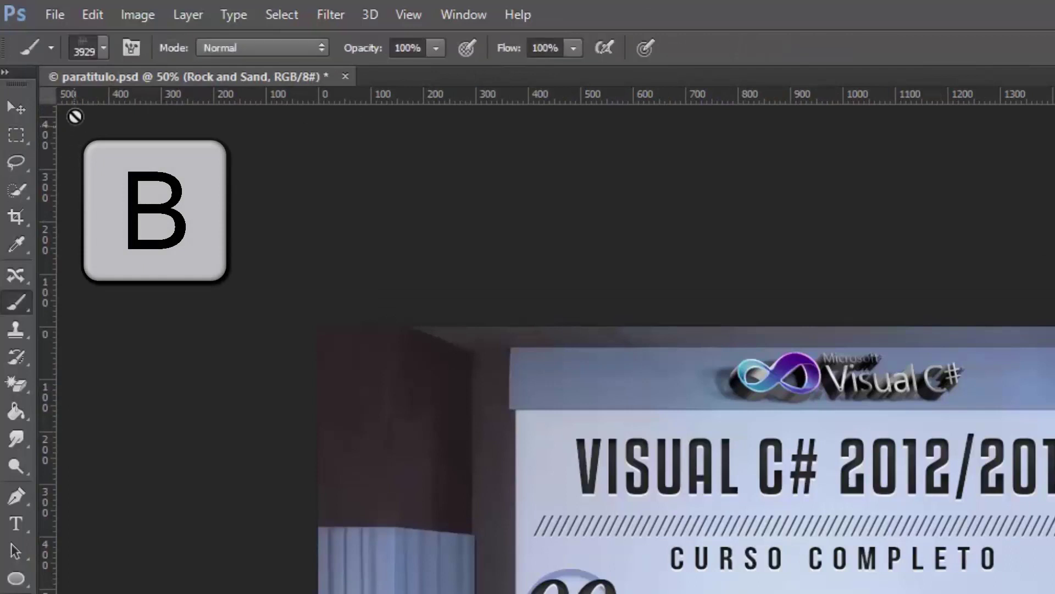
click(93, 52)
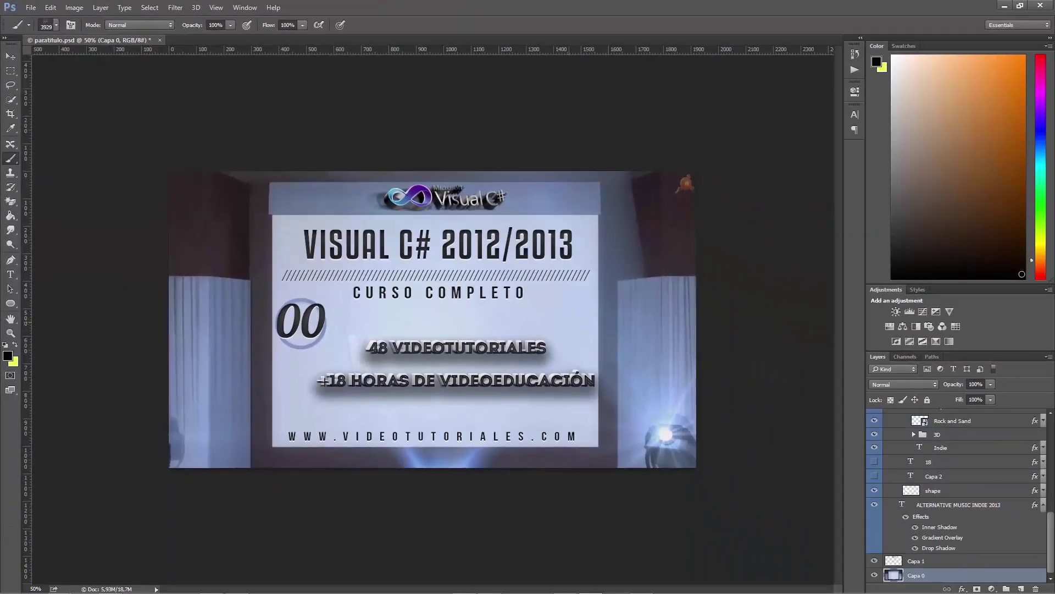
click(56, 26)
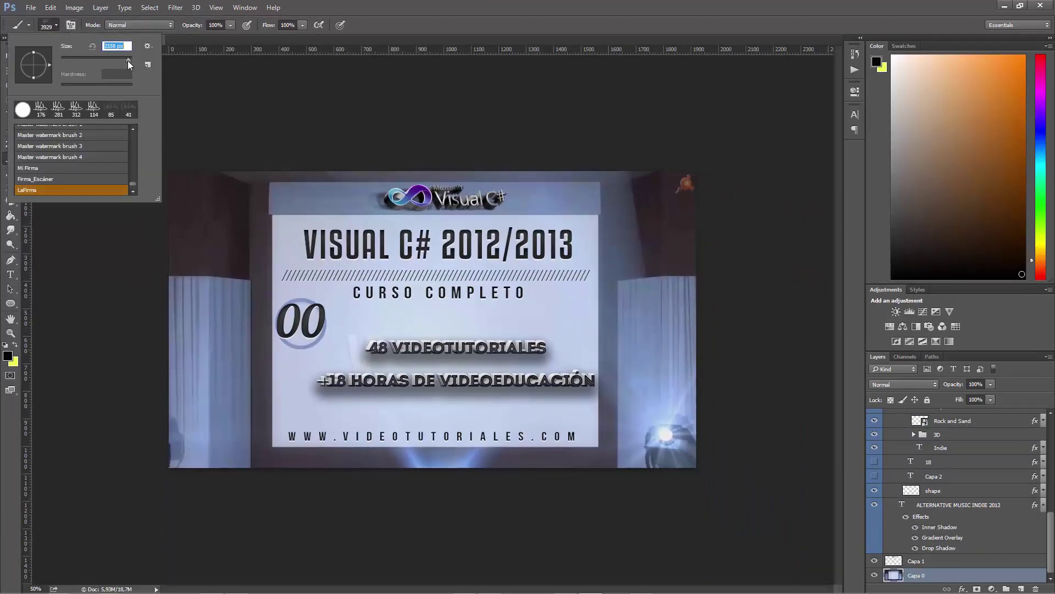
drag(130, 60, 100, 61)
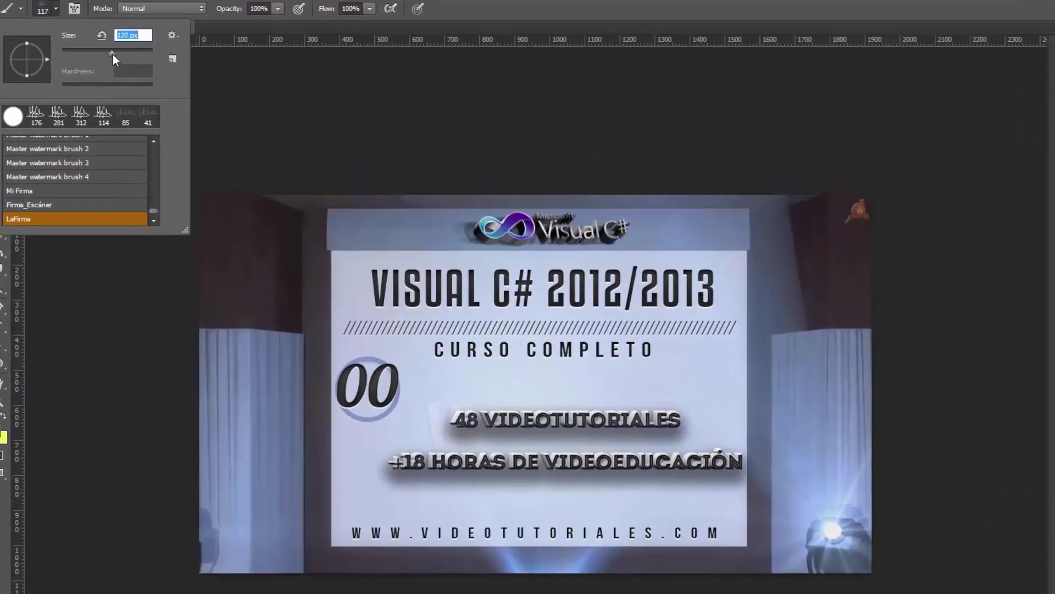
drag(113, 54, 124, 53)
text(266)
key(Return)
Stamp a black signature at the lower right and a yellow one at the upper left.
click(816, 518)
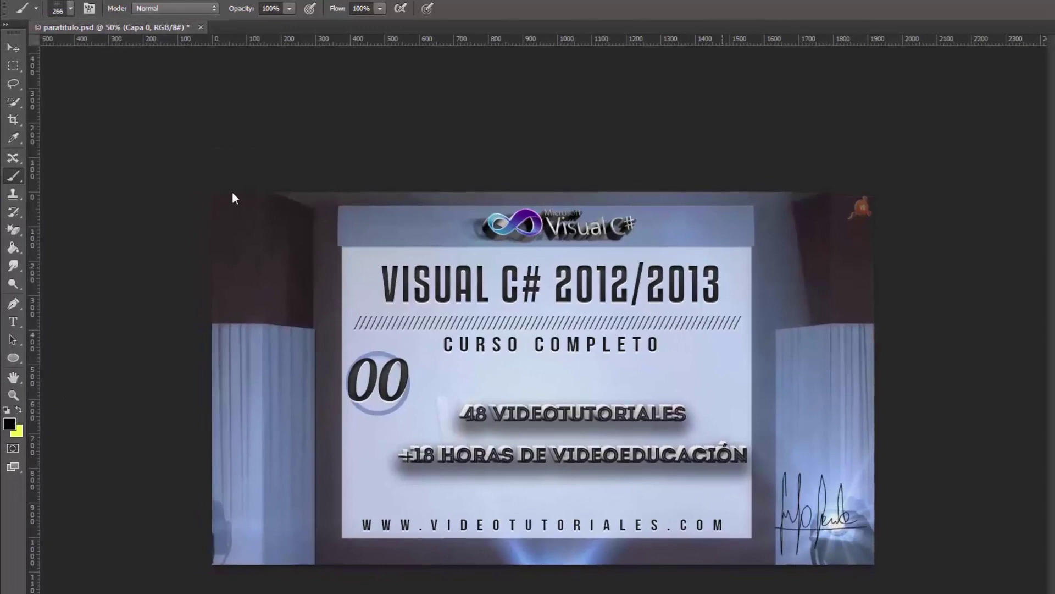
click(20, 411)
click(274, 269)
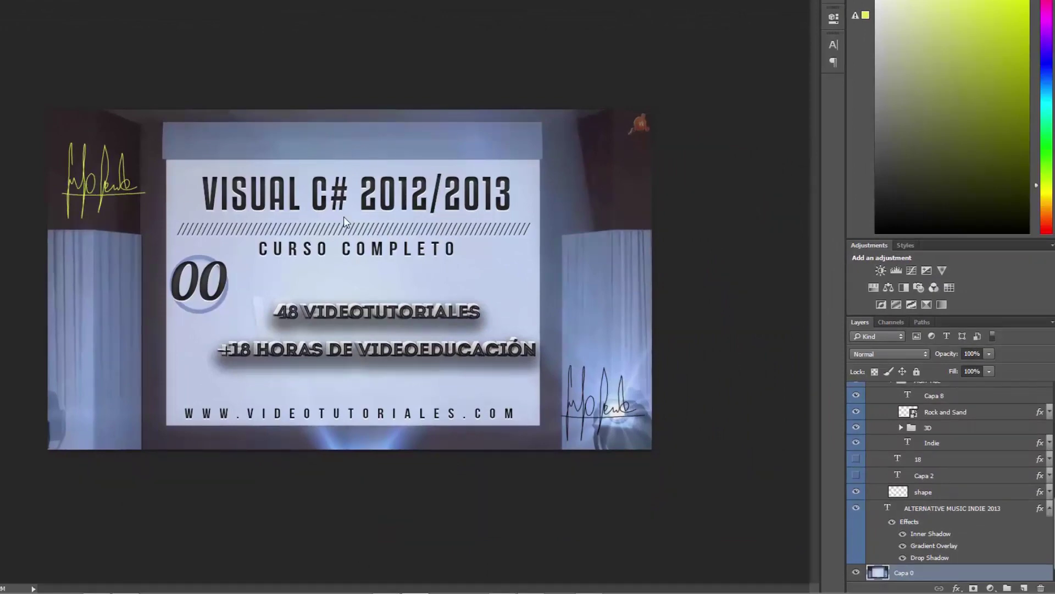
Stamp a yellow LaFirma signature on a new layer and move it to the upper right.
click(1024, 588)
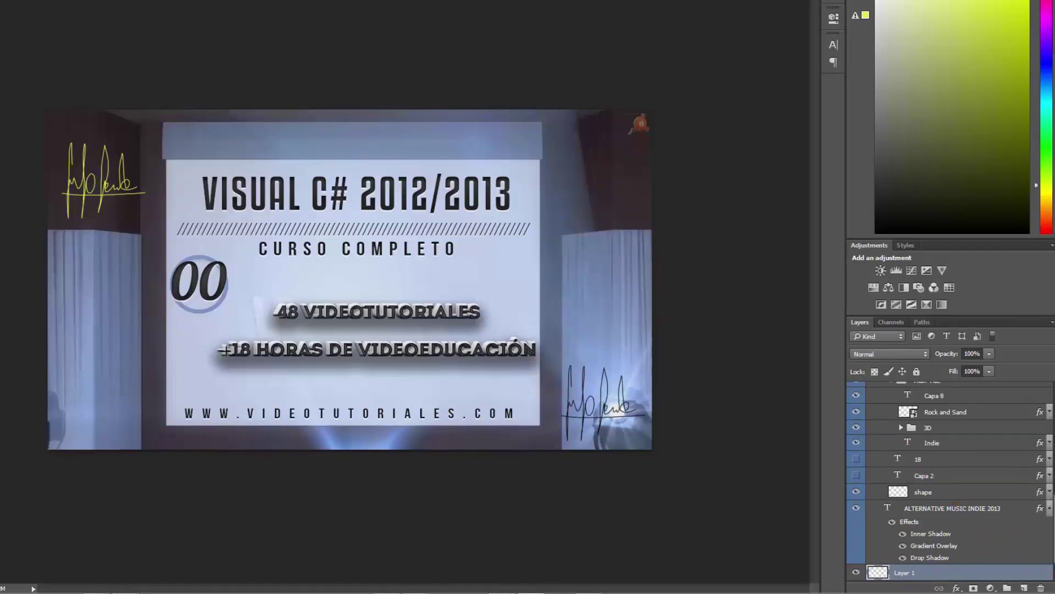
click(101, 299)
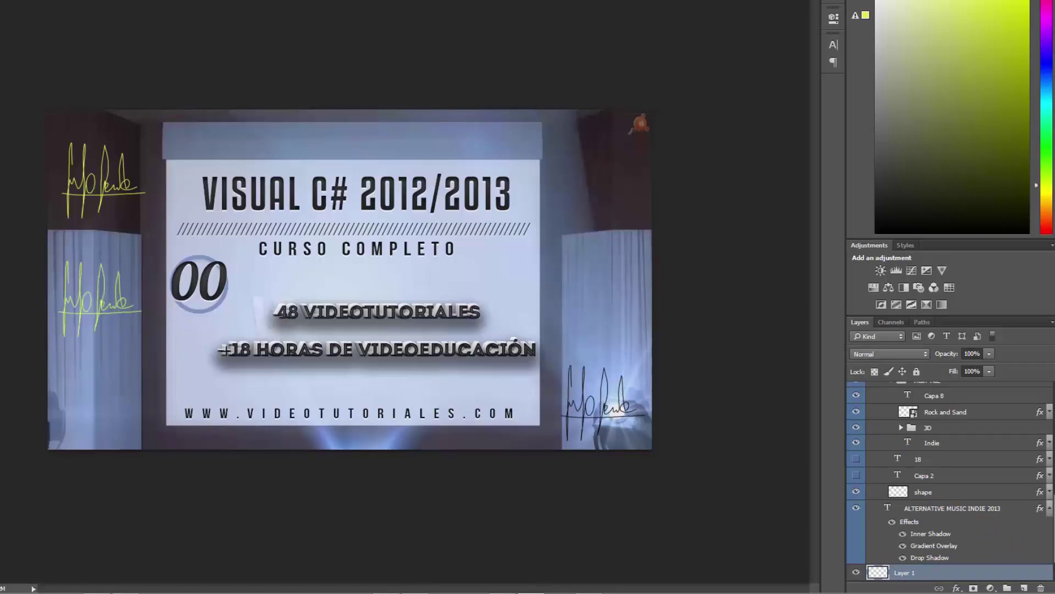
mouse_move(88, 314)
mouse_down()
mouse_move(435, 295)
mouse_move(76, 341)
mouse_move(157, 422)
mouse_move(591, 200)
mouse_move(591, 188)
mouse_up()
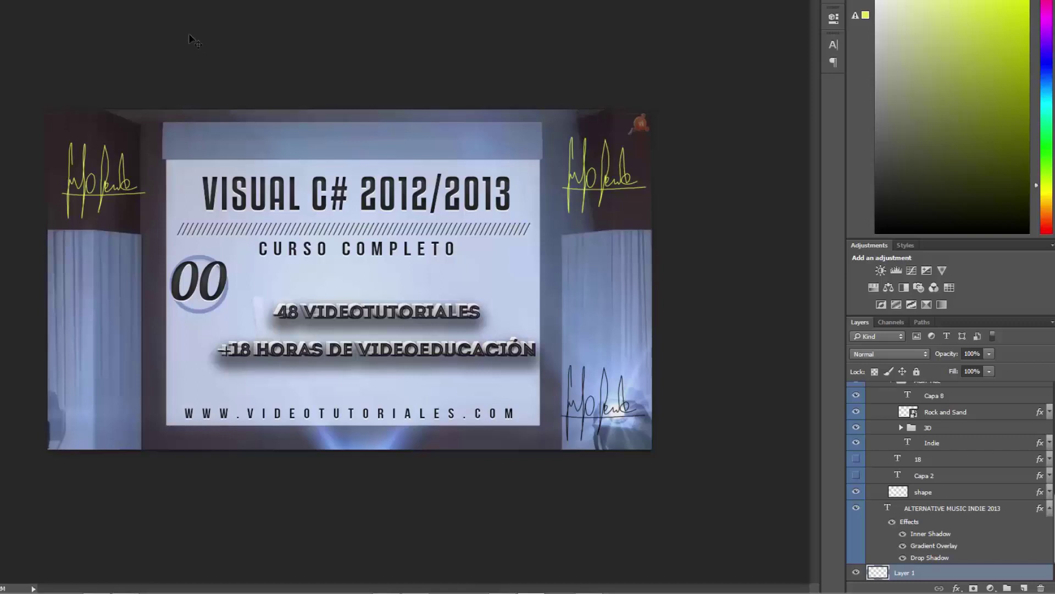